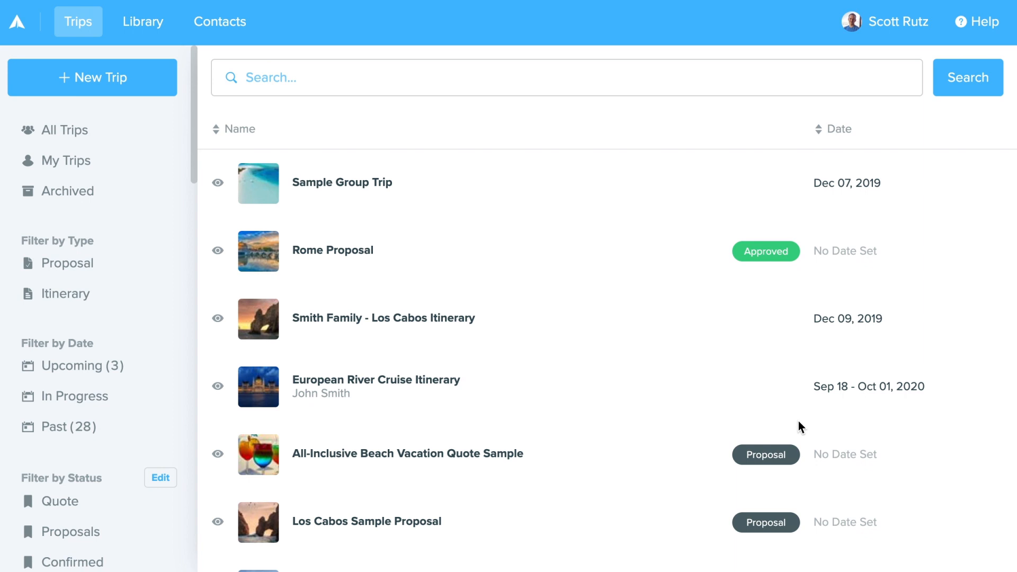
- Copy the Sample Group Trip, then open the original Sample Group Trip for editing
{"action": "left_click", "coordinate": [443, 202]}
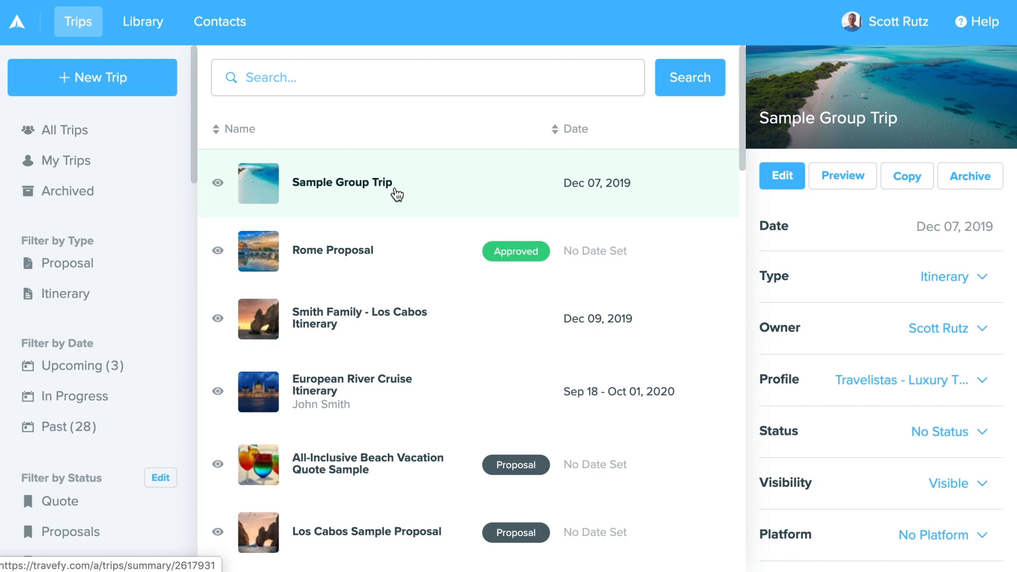
{"action": "left_click", "coordinate": [919, 187]}
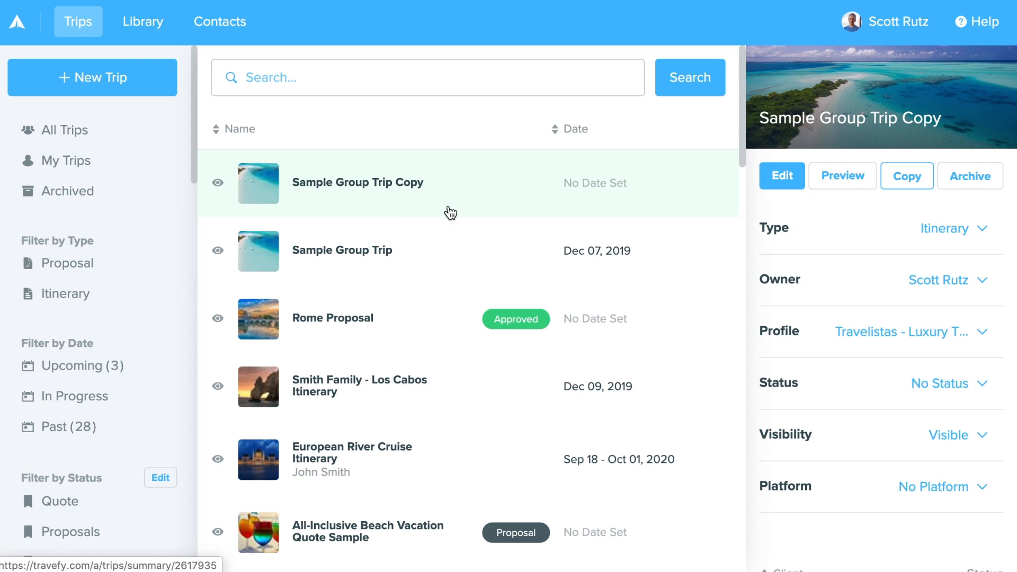
{"action": "left_click", "coordinate": [433, 258]}
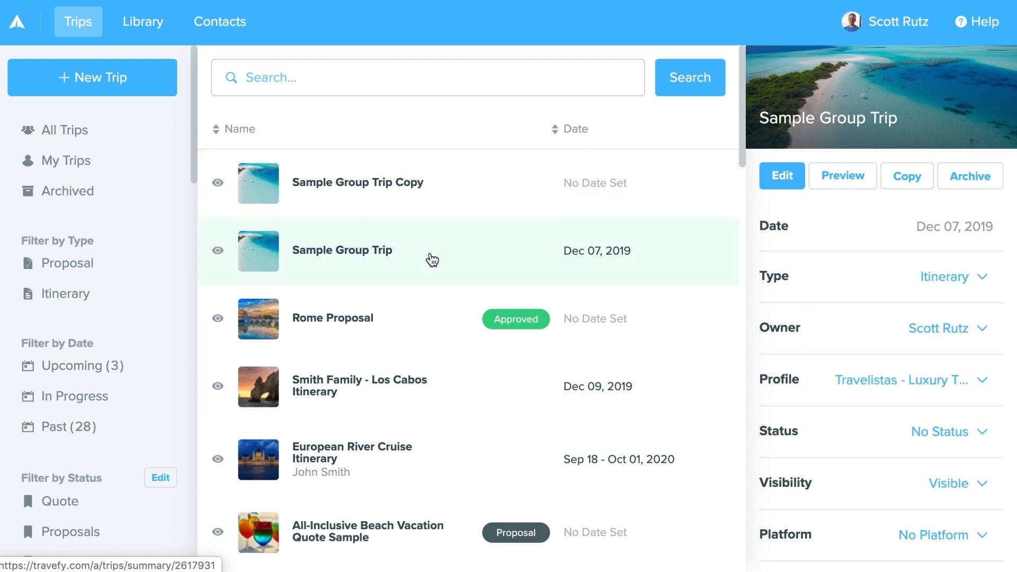
{"action": "left_click", "coordinate": [781, 182]}
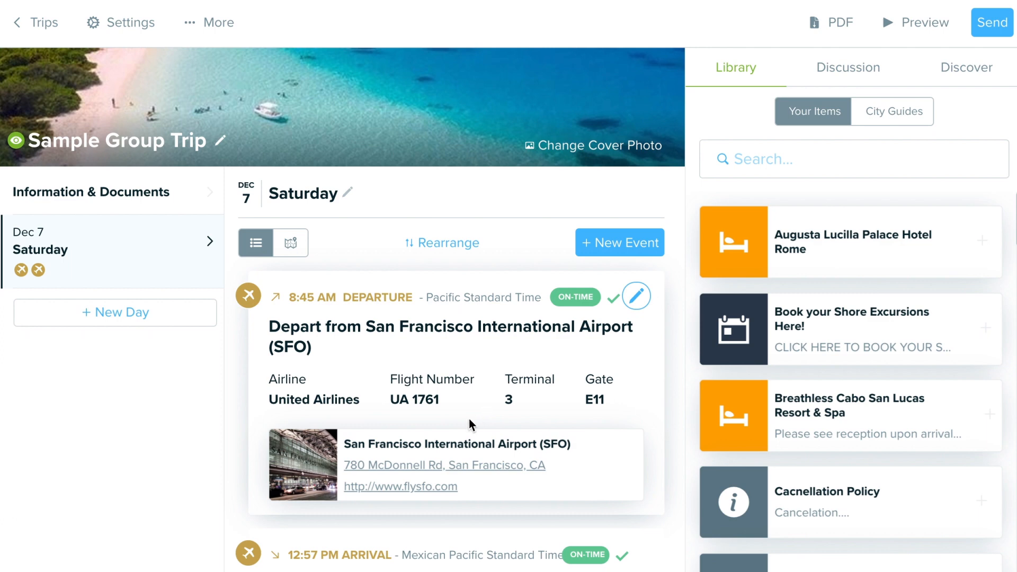
- Bulk import the trip's contacts from a spreadsheet file and confirm adding them
{"action": "left_click", "coordinate": [228, 32]}
{"action": "left_click", "coordinate": [227, 70]}
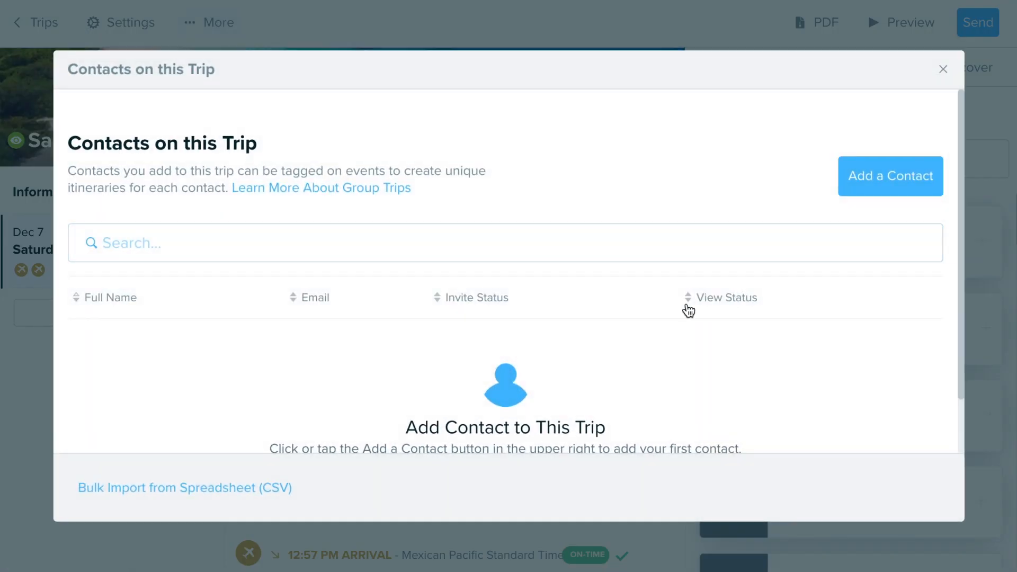
{"action": "scroll", "coordinate": [458, 383], "scroll_direction": "down", "scroll_amount": 1}
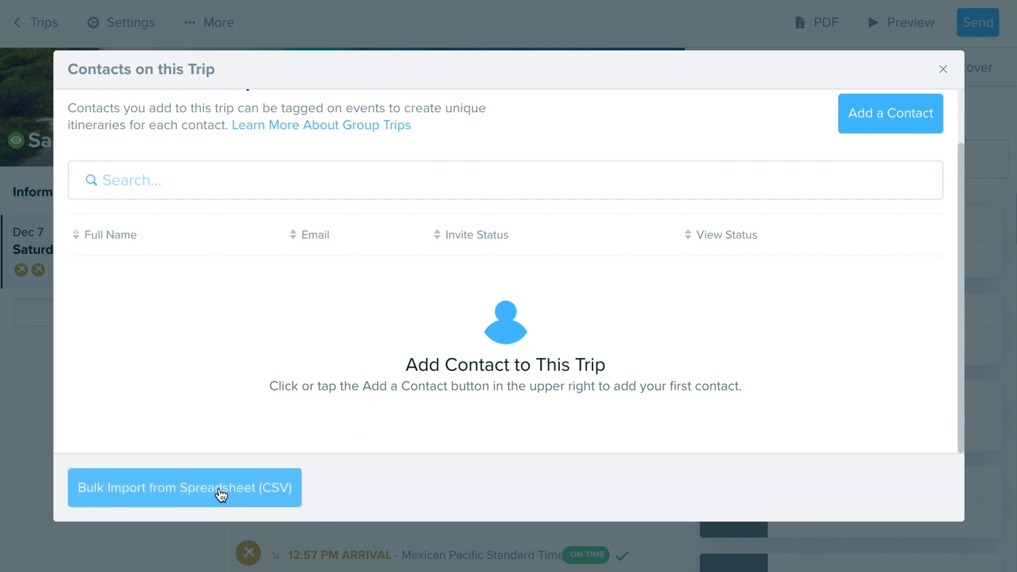
{"action": "scroll", "coordinate": [767, 274], "scroll_direction": "up", "scroll_amount": 1}
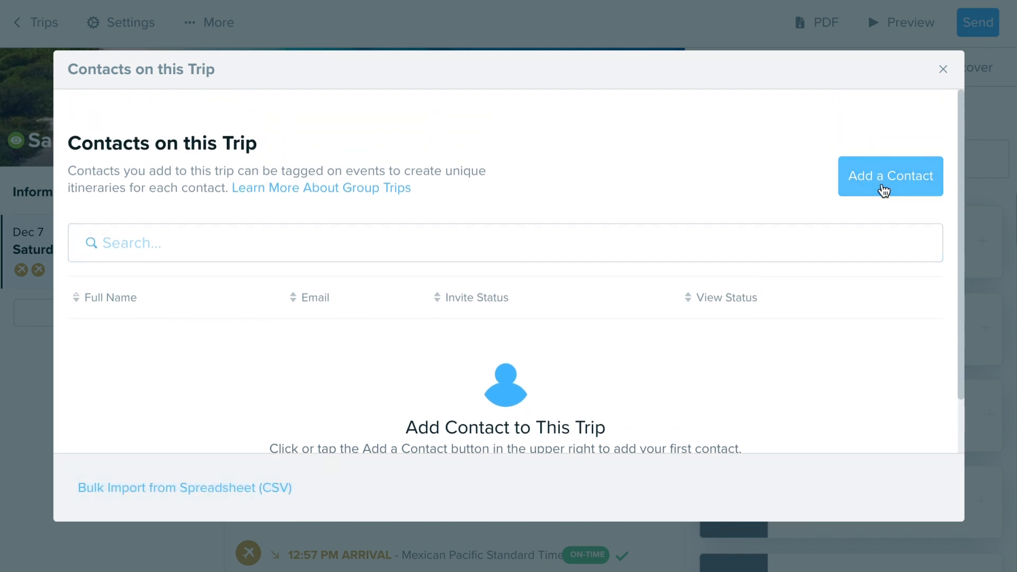
{"action": "scroll", "coordinate": [721, 347], "scroll_direction": "down", "scroll_amount": 1}
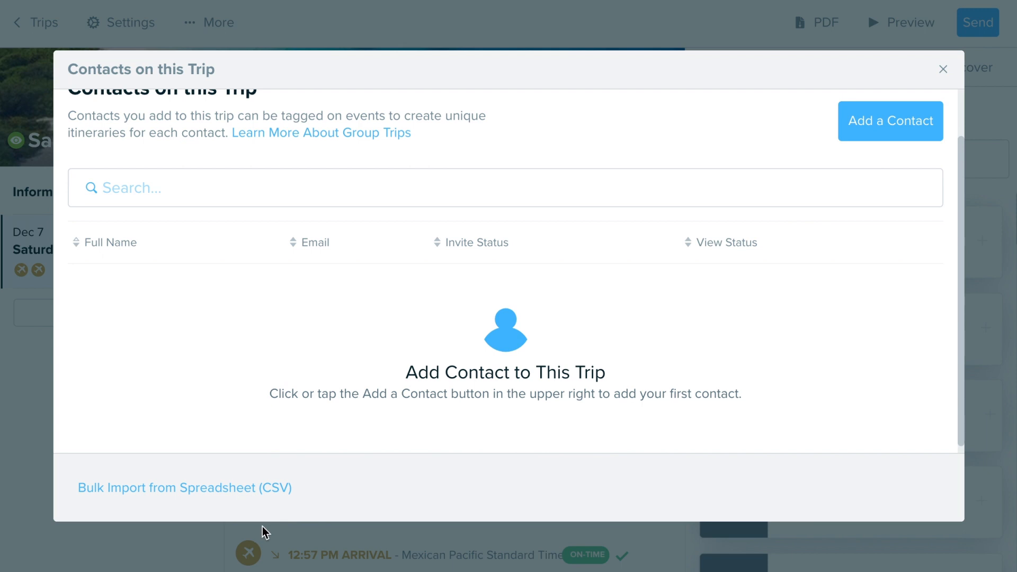
{"action": "left_click", "coordinate": [233, 492]}
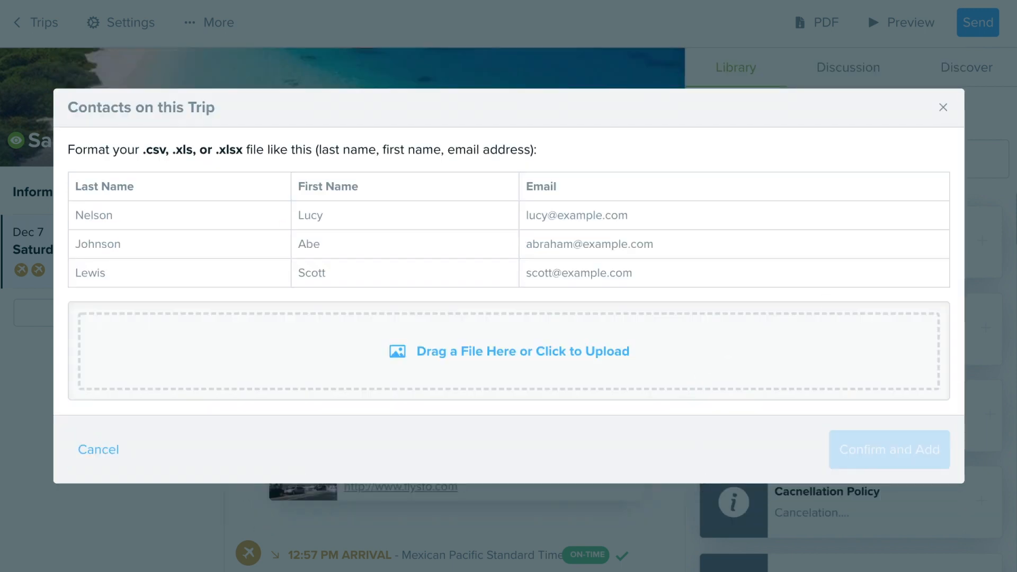
{"action": "left_click_drag", "start_coordinate": [546, 570], "coordinate": [342, 346]}
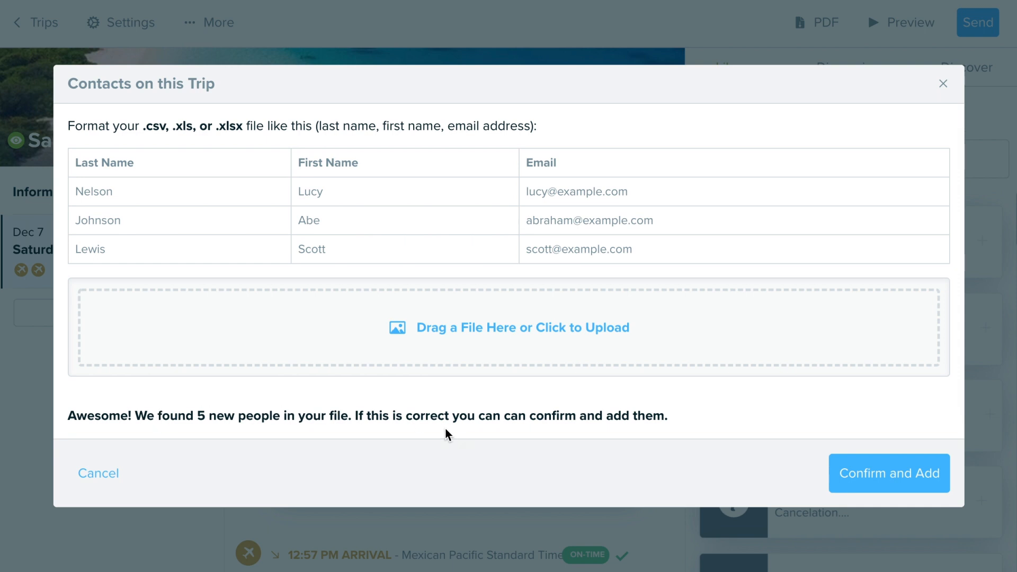
{"action": "left_click", "coordinate": [877, 478]}
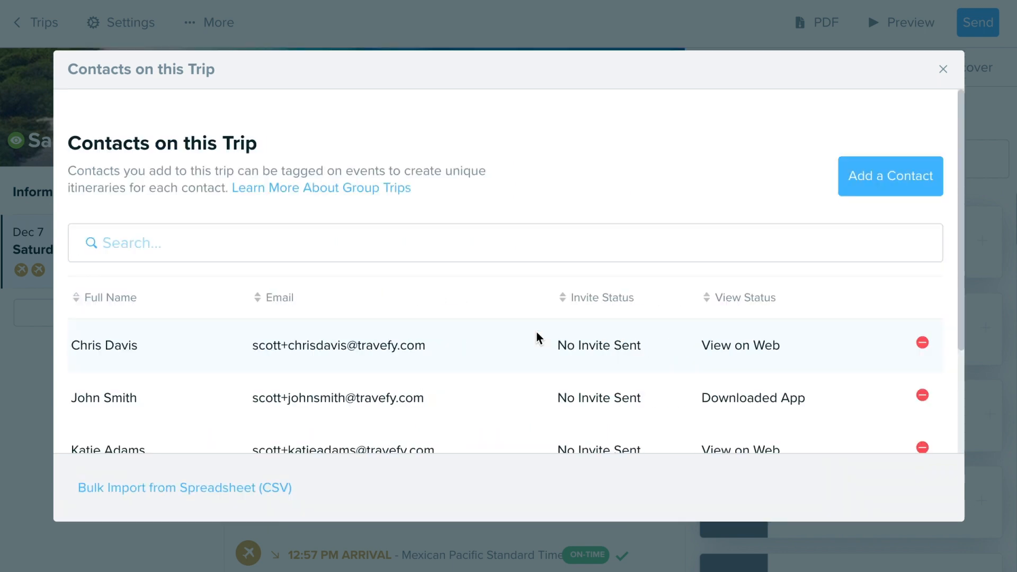
- Review the list of contacts on the trip, then close the contacts dialog
{"action": "scroll", "coordinate": [539, 338], "scroll_direction": "down", "scroll_amount": 3}
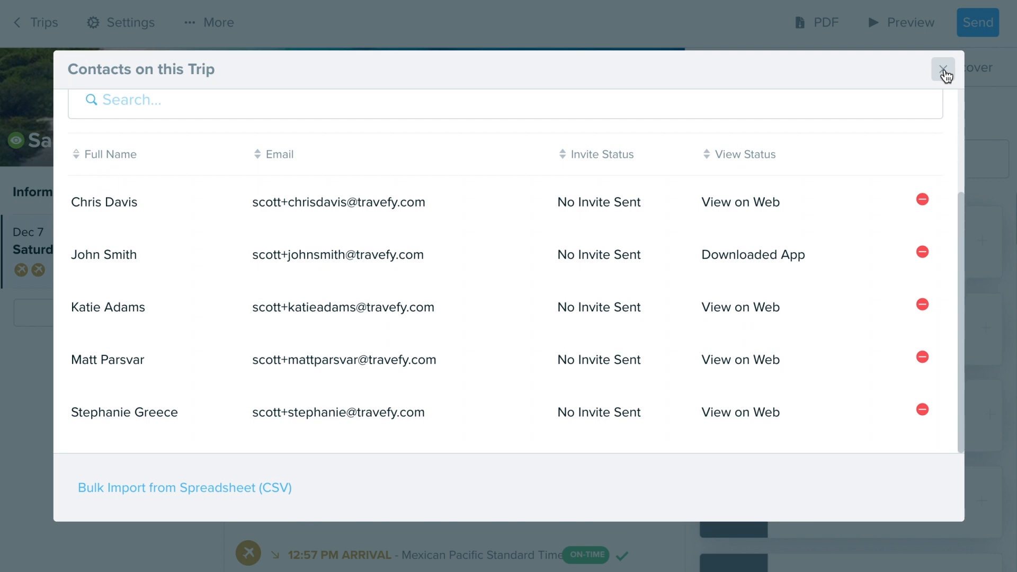
{"action": "left_click_drag", "start_coordinate": [946, 77], "coordinate": [831, 186]}
{"action": "scroll", "coordinate": [831, 186], "scroll_direction": "up", "scroll_amount": 3}
{"action": "scroll", "coordinate": [841, 215], "scroll_direction": "down", "scroll_amount": 3}
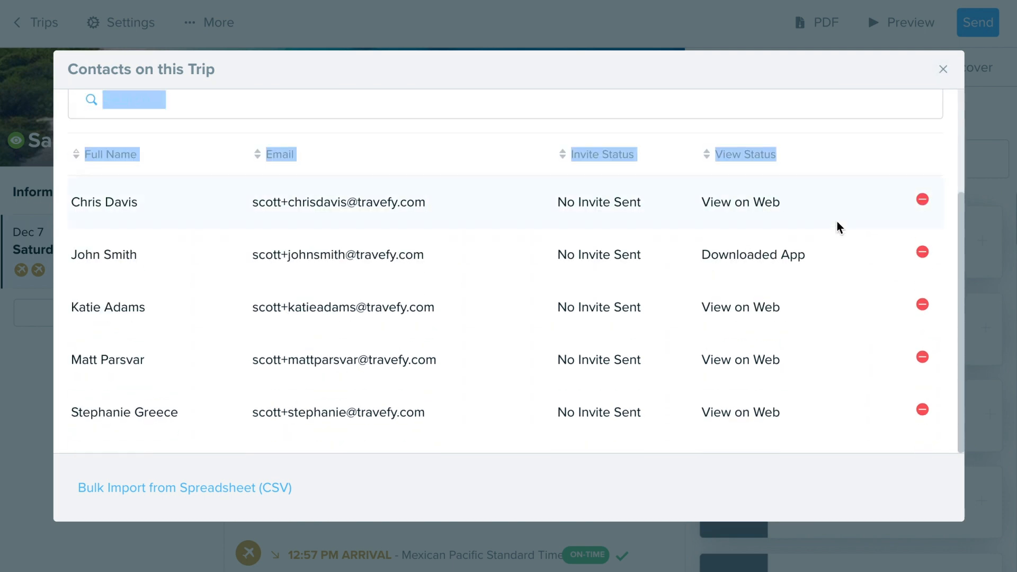
{"action": "scroll", "coordinate": [837, 228], "scroll_direction": "up", "scroll_amount": 3}
{"action": "left_click", "coordinate": [787, 99]}
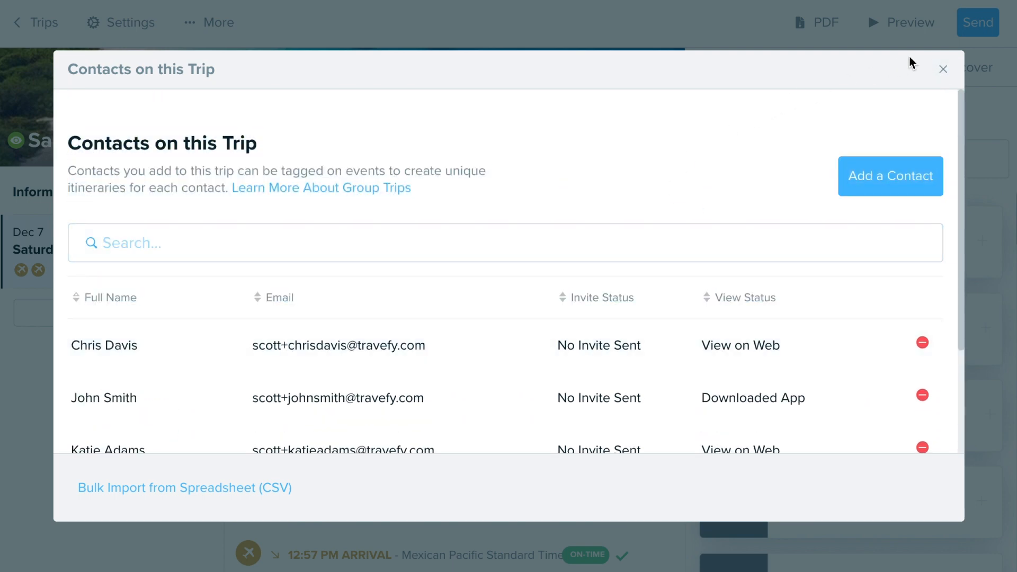
{"action": "left_click", "coordinate": [948, 71]}
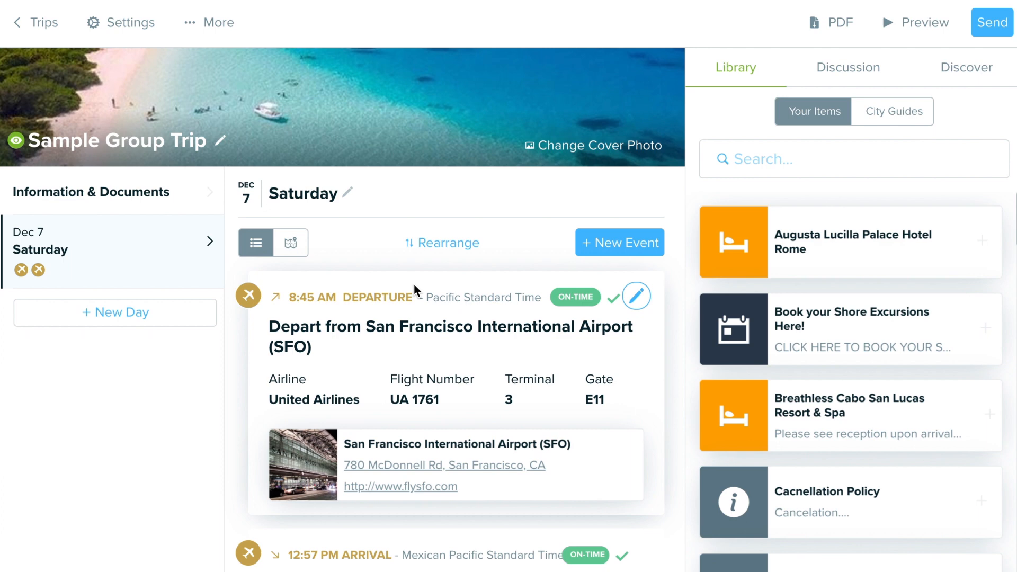
- Open the departure flight event and set its notes to apply to only specific people
{"action": "scroll", "coordinate": [479, 306], "scroll_direction": "down", "scroll_amount": 2}
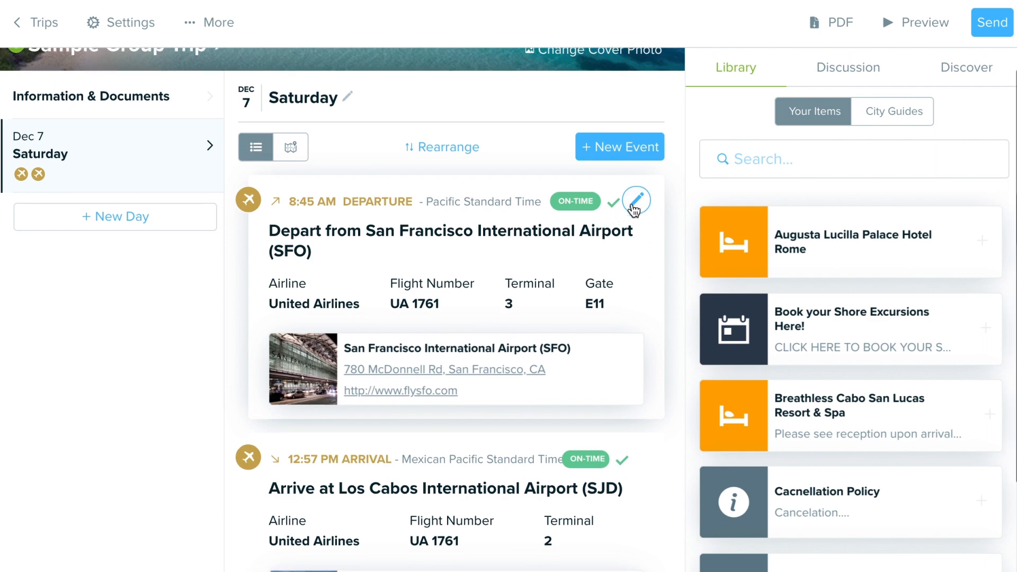
{"action": "left_click", "coordinate": [637, 199]}
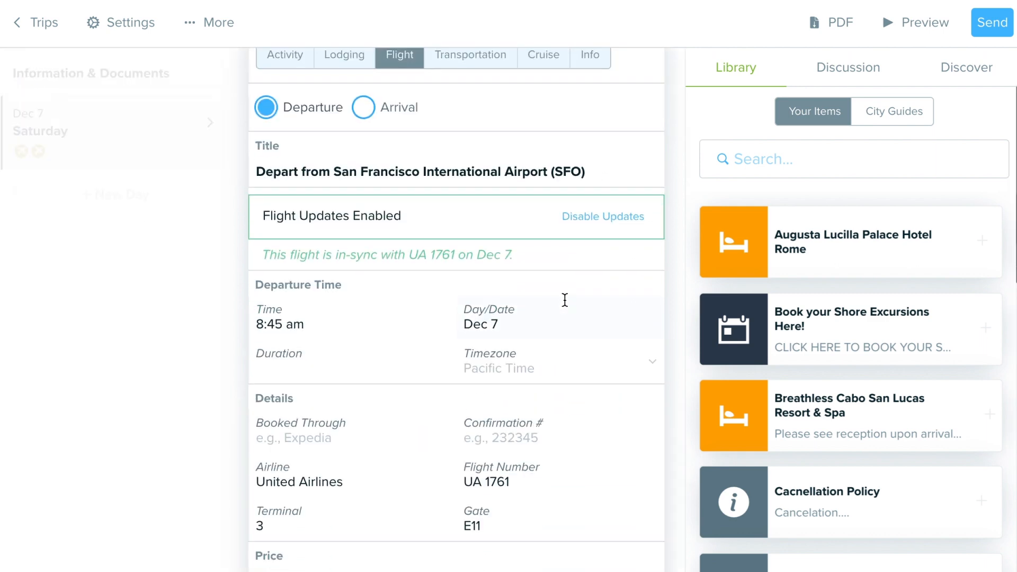
{"action": "scroll", "coordinate": [560, 302], "scroll_direction": "down", "scroll_amount": 5}
{"action": "scroll", "coordinate": [549, 318], "scroll_direction": "down", "scroll_amount": 2}
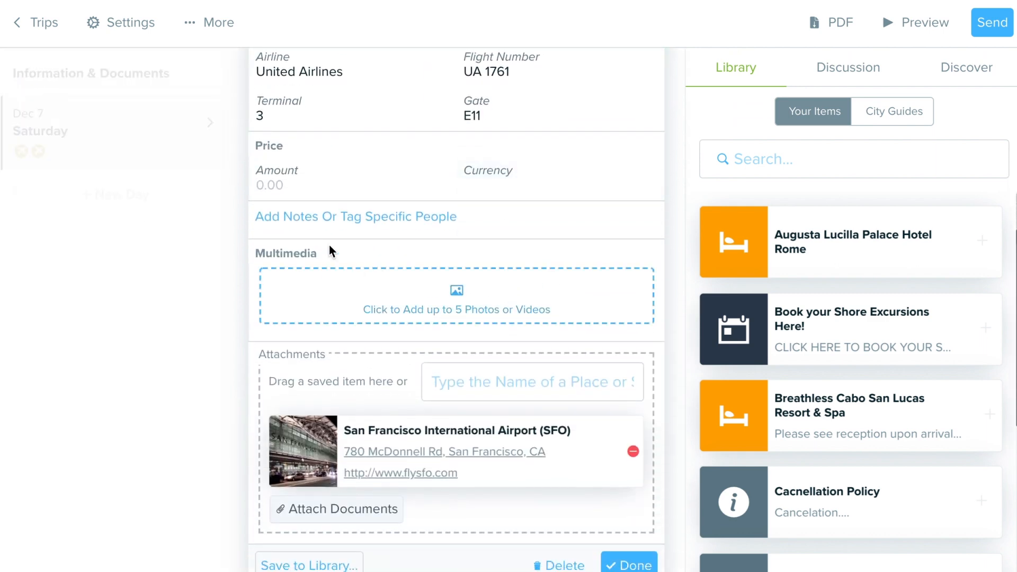
{"action": "left_click", "coordinate": [307, 223]}
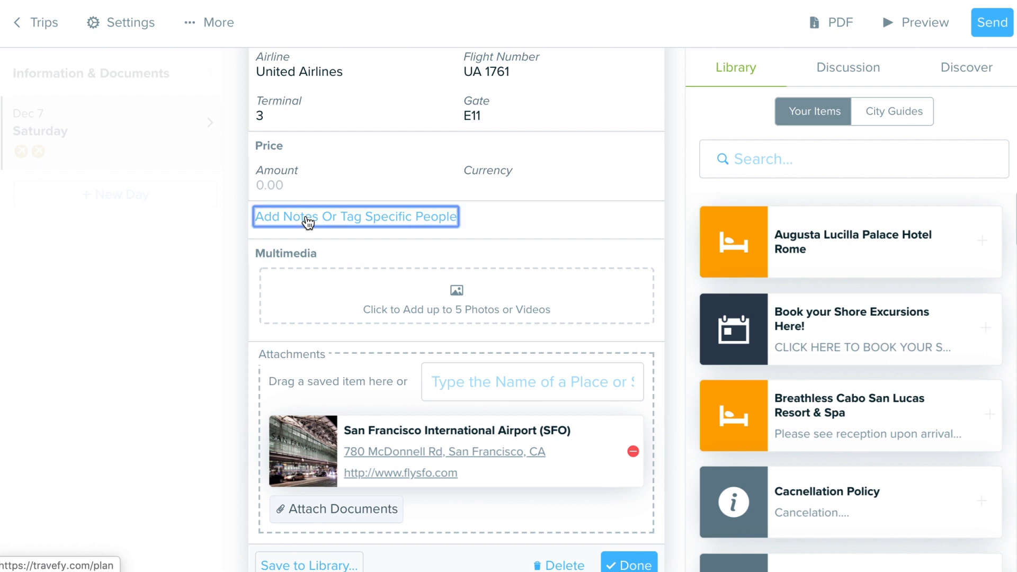
{"action": "scroll", "coordinate": [318, 255], "scroll_direction": "down", "scroll_amount": 2}
{"action": "scroll", "coordinate": [326, 270], "scroll_direction": "down", "scroll_amount": 4}
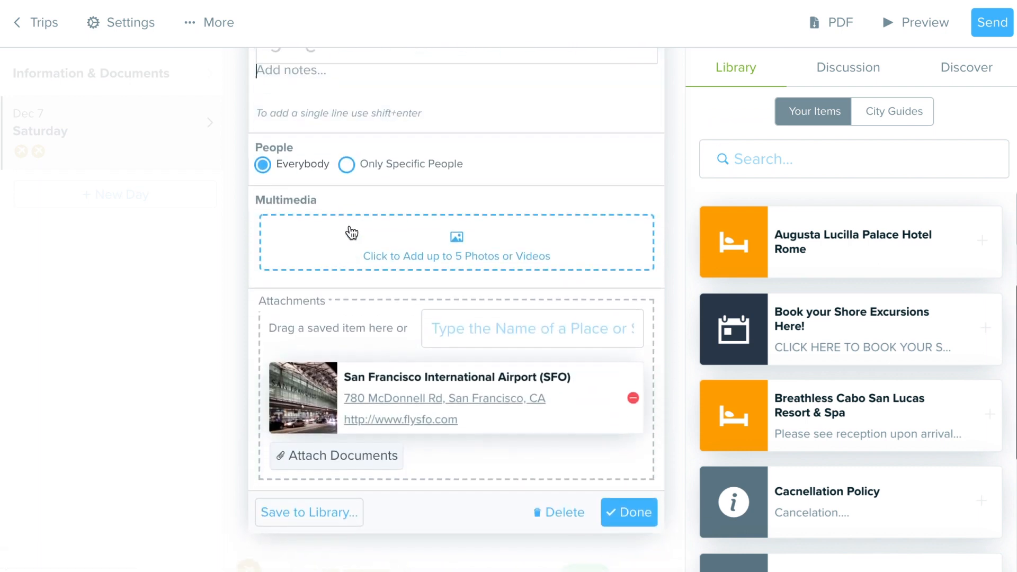
{"action": "left_click", "coordinate": [347, 163]}
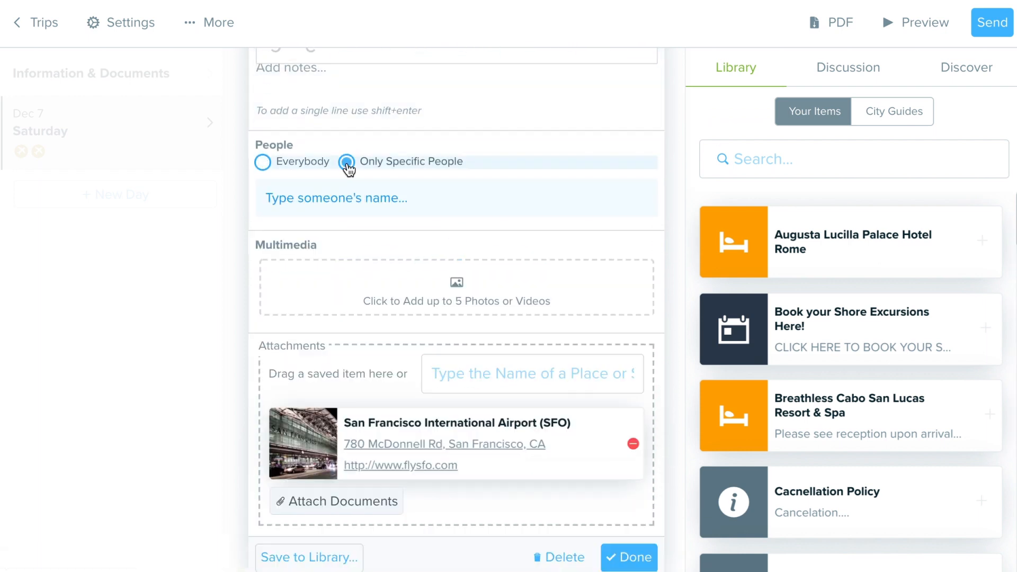
- Tag two of the imported contacts on the departure flight and save the event
{"action": "left_click", "coordinate": [367, 198]}
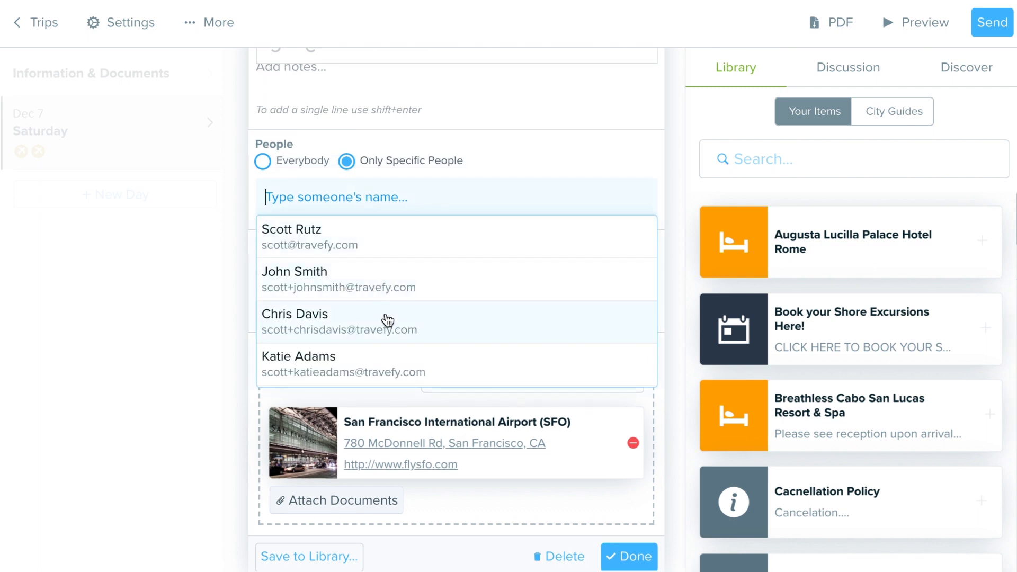
{"action": "scroll", "coordinate": [422, 345], "scroll_direction": "down", "scroll_amount": 2}
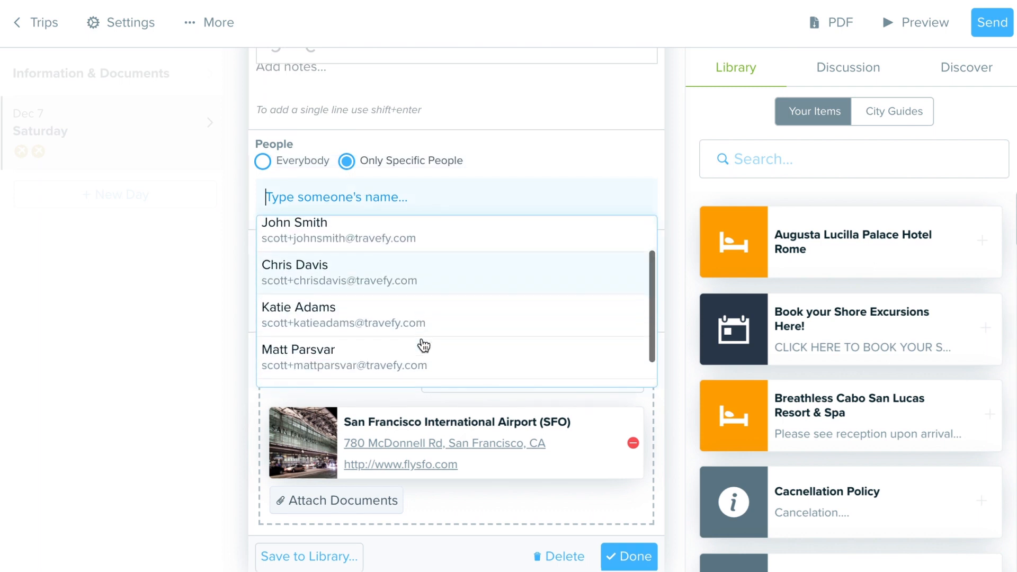
{"action": "scroll", "coordinate": [422, 342], "scroll_direction": "up", "scroll_amount": 1}
{"action": "left_click", "coordinate": [421, 272]}
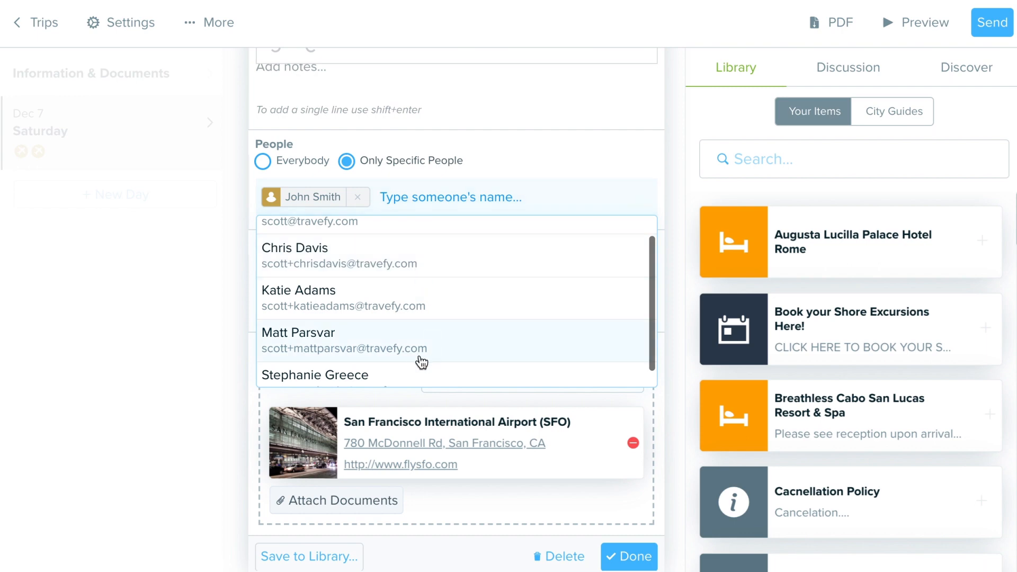
{"action": "left_click", "coordinate": [392, 311]}
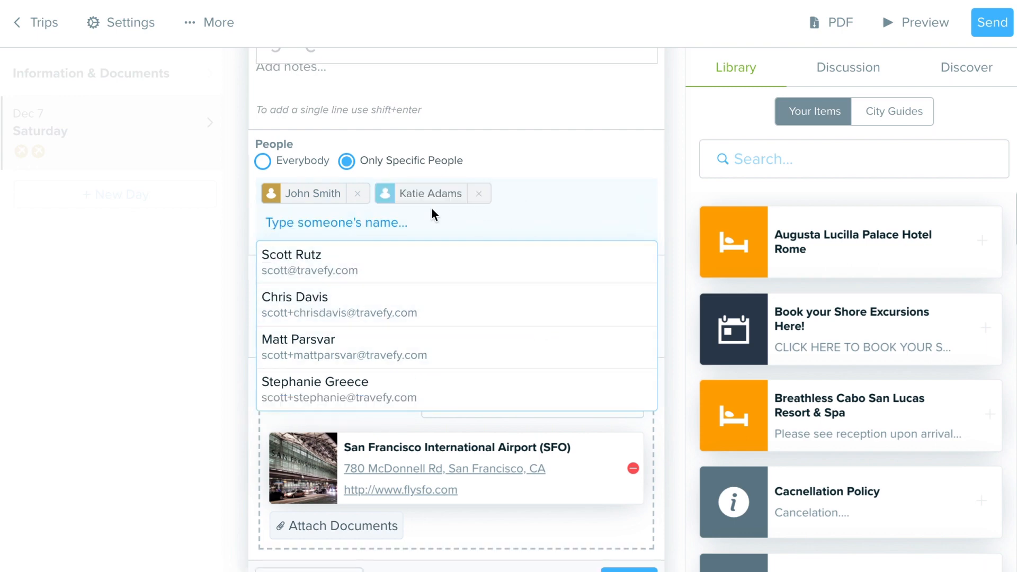
{"action": "scroll", "coordinate": [593, 458], "scroll_direction": "down", "scroll_amount": 2}
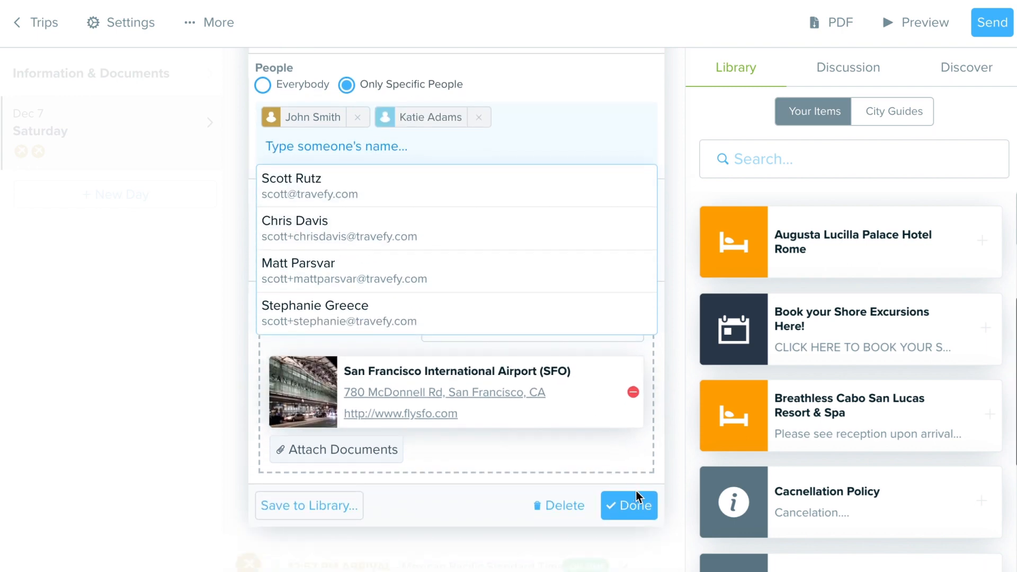
{"action": "left_click", "coordinate": [627, 505]}
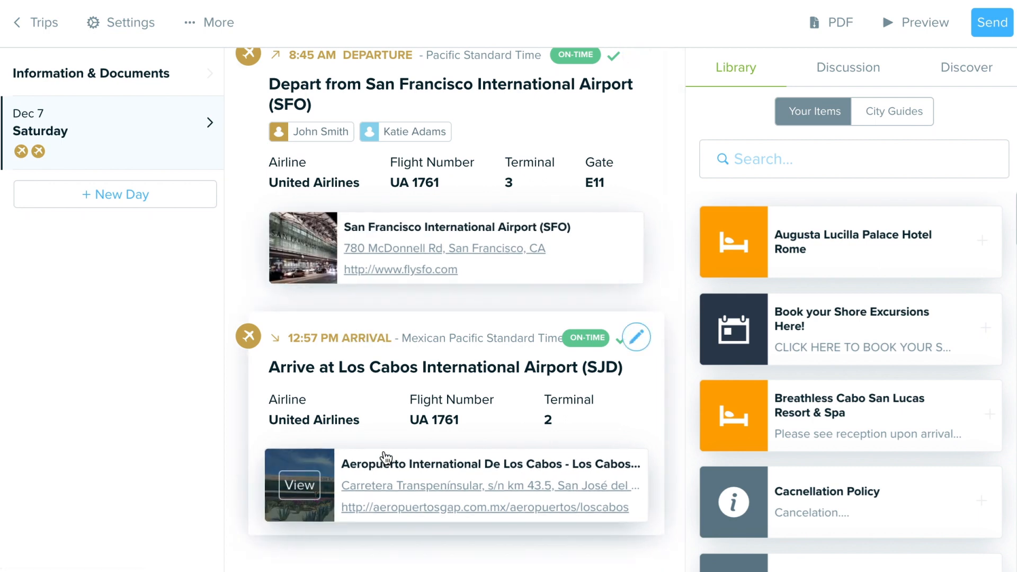
{"action": "scroll", "coordinate": [438, 450], "scroll_direction": "up", "scroll_amount": 3}
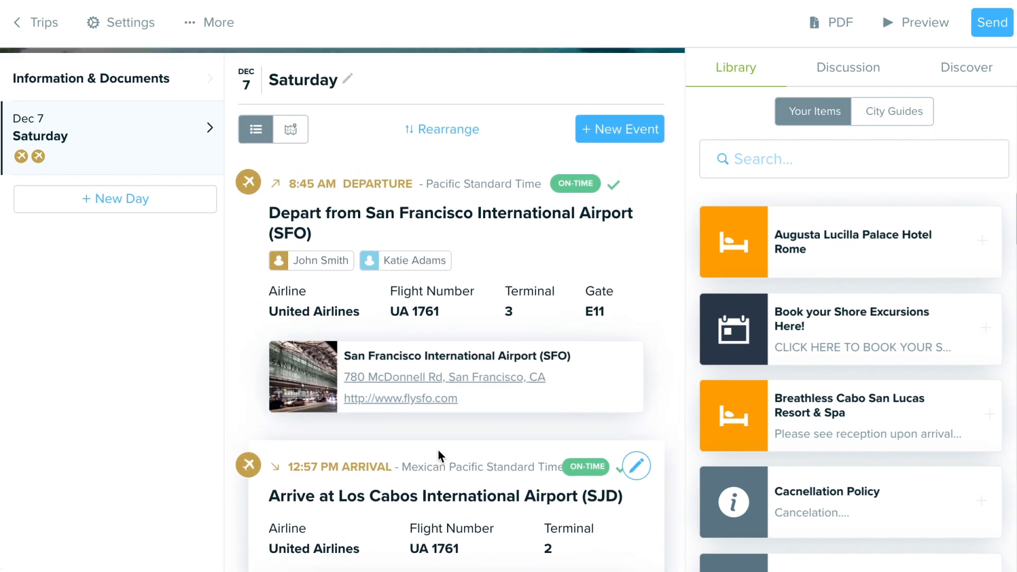